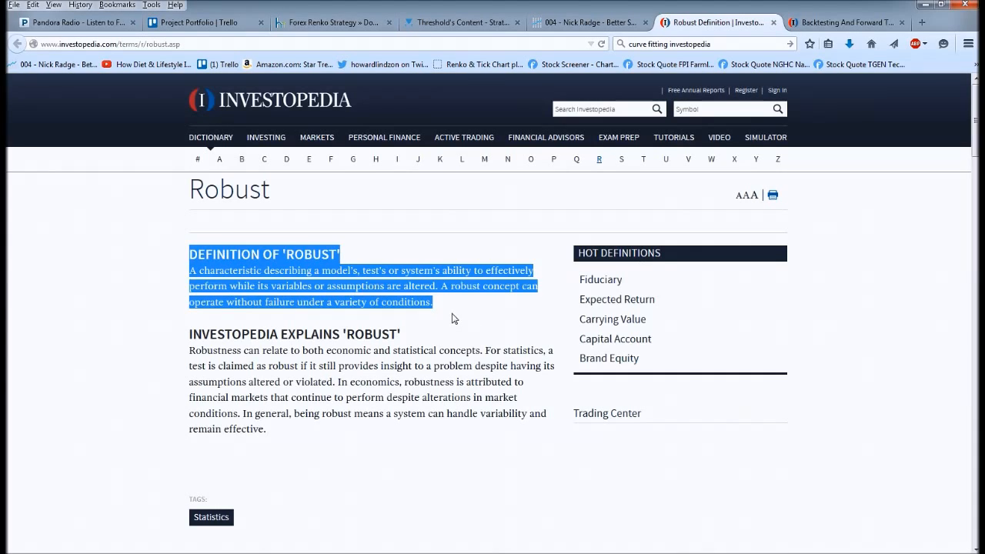
Step: Read the definition of 'Robust' on the Investopedia page
left_click(452, 319)
left_click_drag(452, 314, 254, 258)
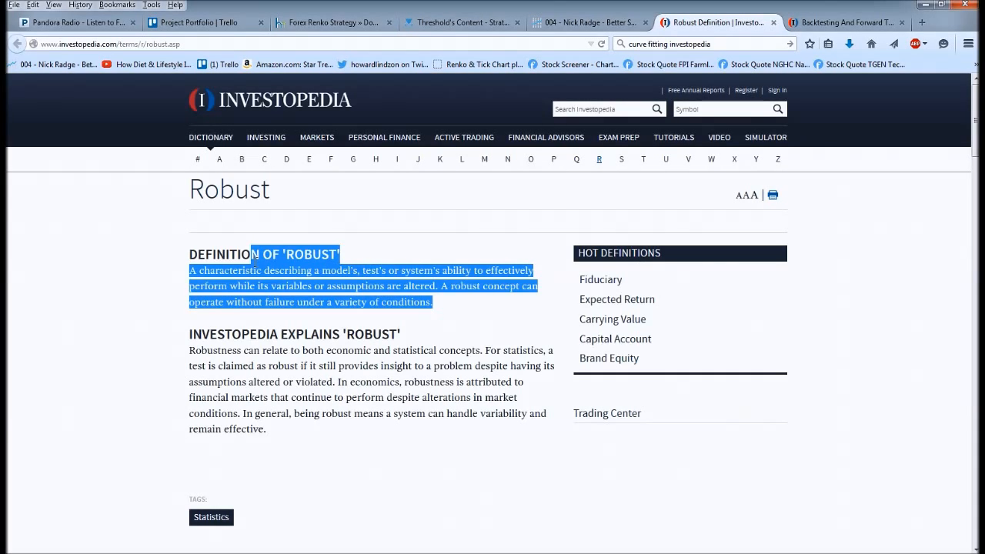
left_click(462, 307)
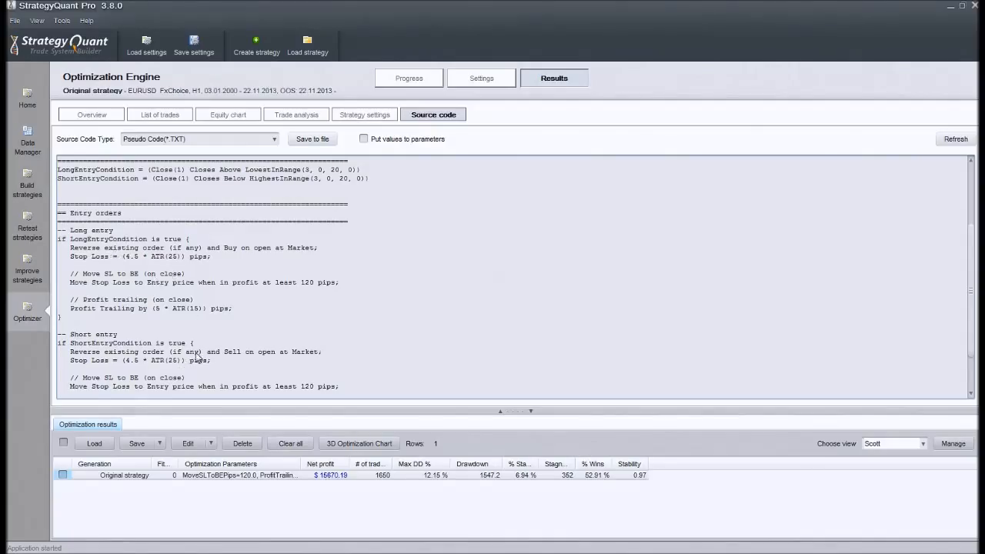
Step: In StrategyQuant, examine the strategy's entry orders in the pseudo code, especially the ATR-based stop loss of the long entry
scroll(198, 357, "down", 2)
scroll(257, 363, "up", 6)
scroll(331, 383, "down", 2)
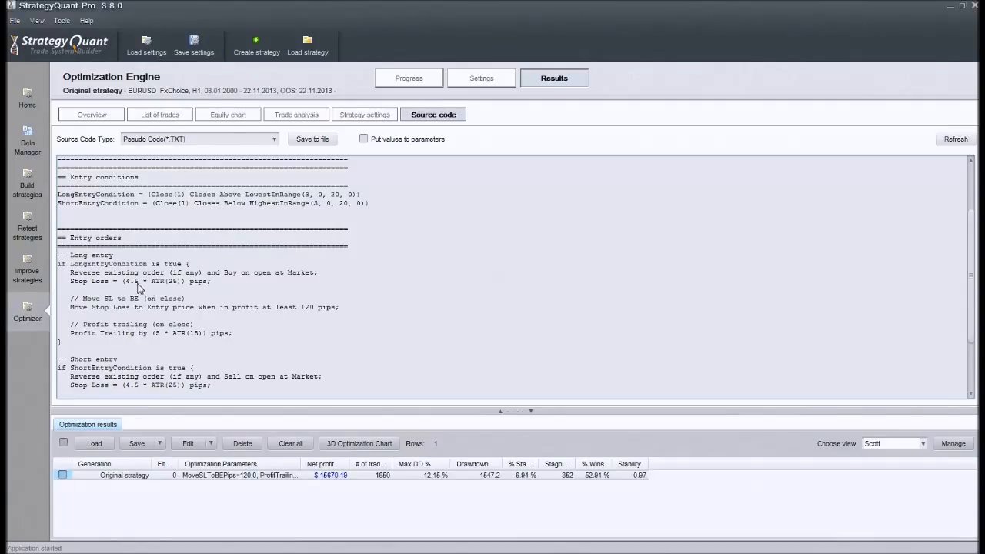
left_click_drag(138, 283, 180, 283)
left_click(234, 299)
Step: Open the optimizer's parameter settings and set the original value of StopLossATR to 13
left_click(480, 80)
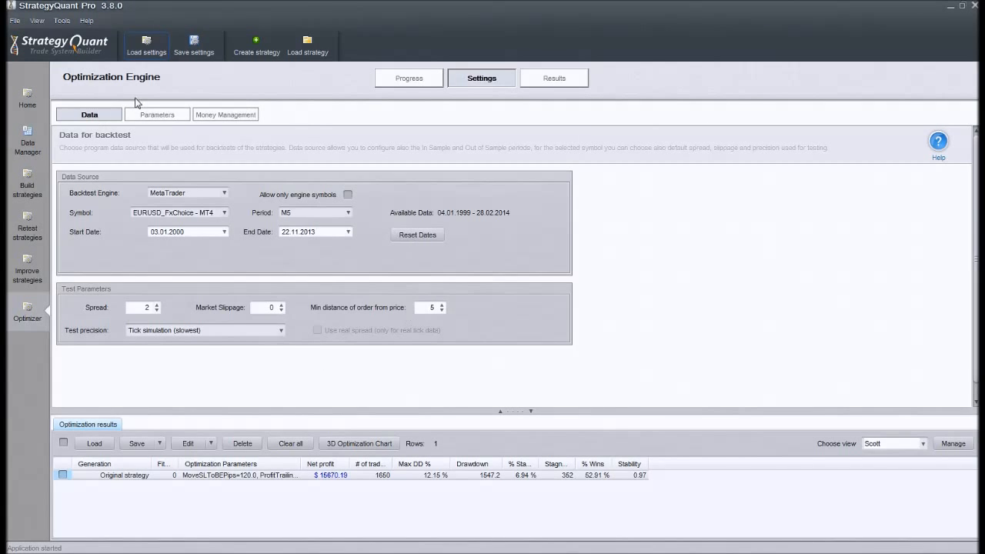
left_click(156, 115)
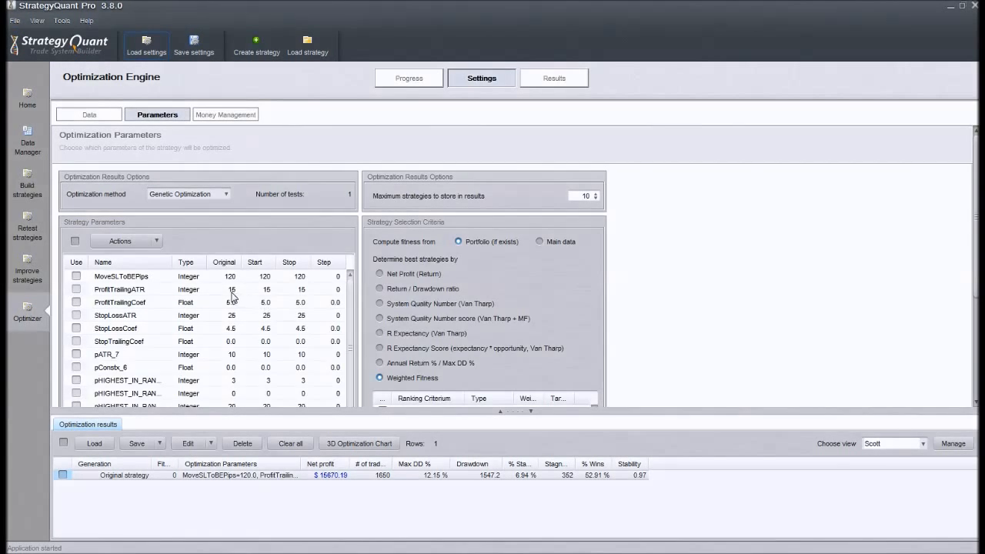
double_click(231, 290)
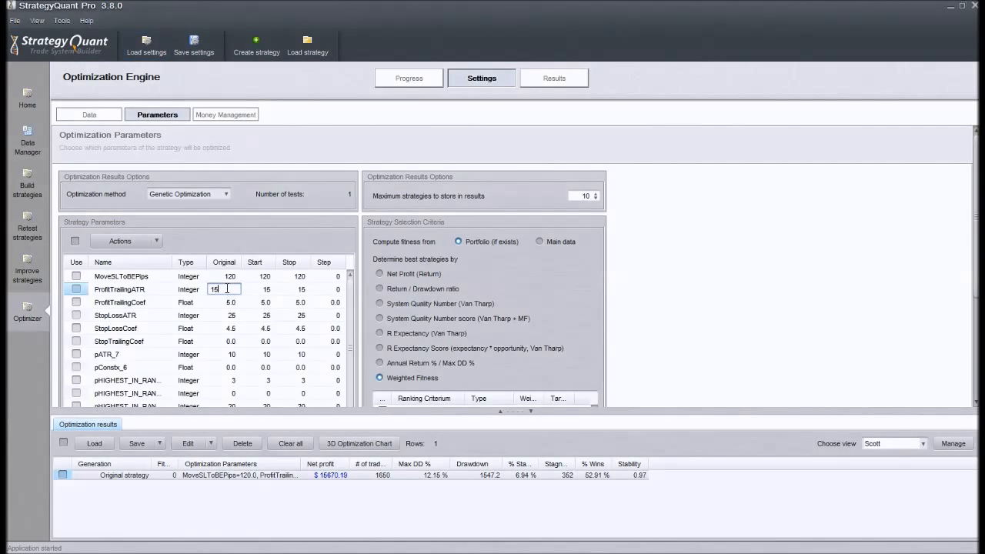
left_click(124, 318)
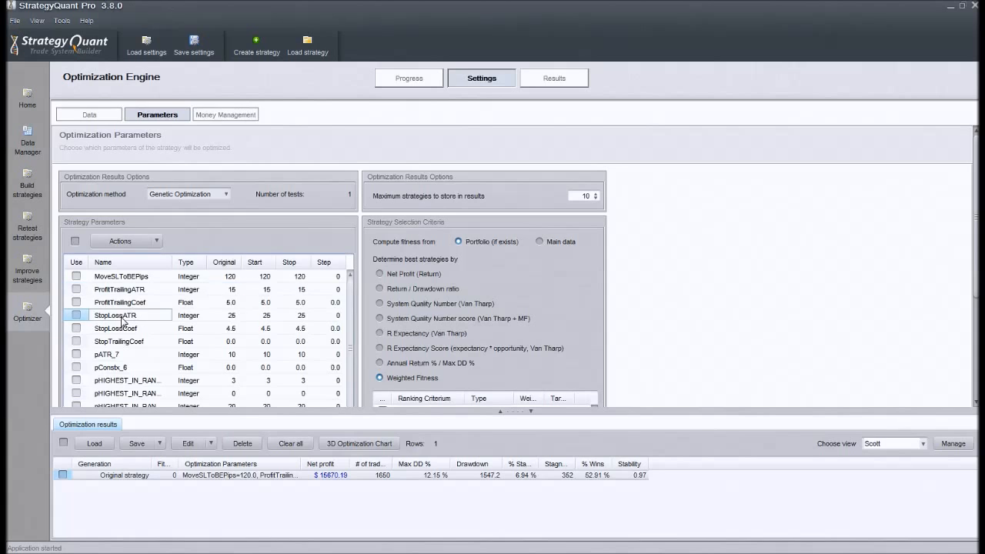
left_click(134, 329)
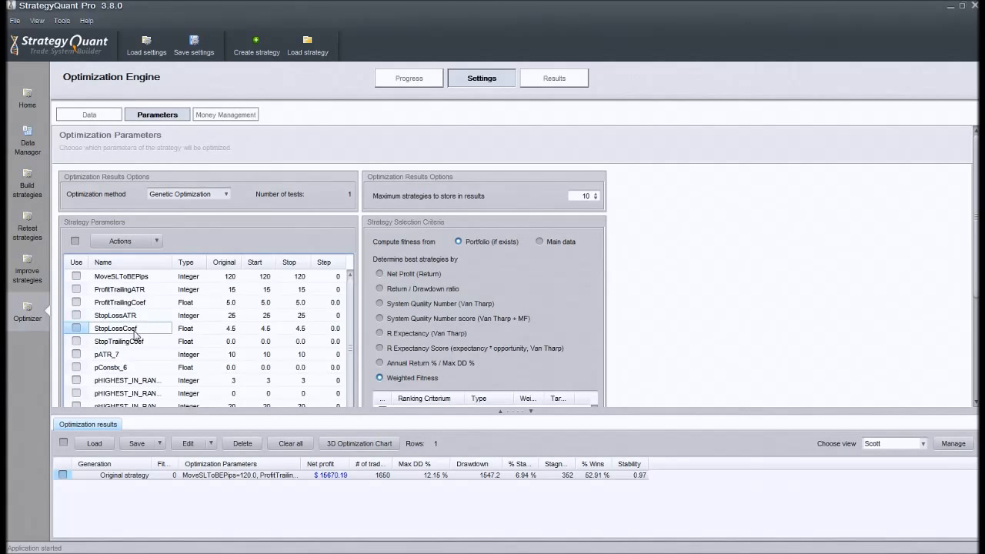
key("Up")
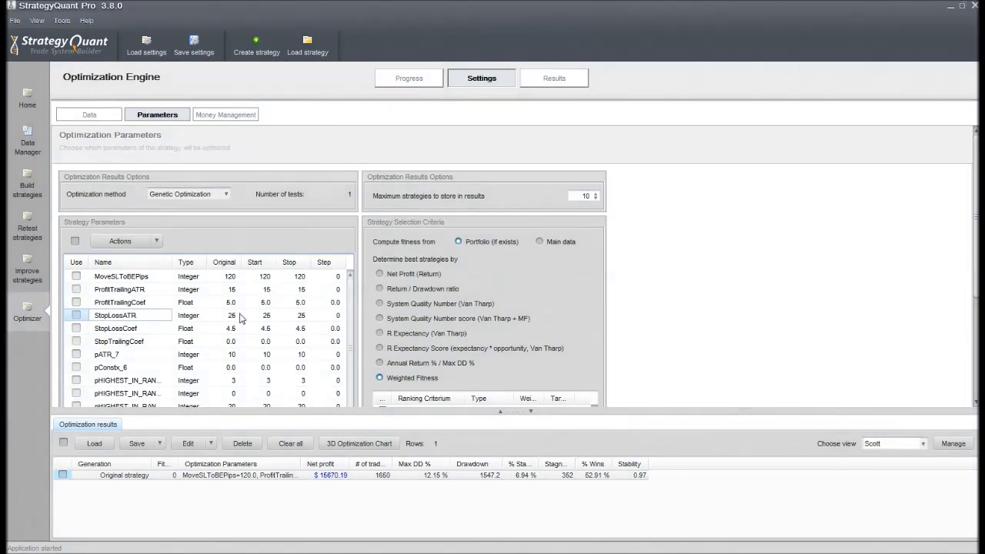
double_click(266, 316)
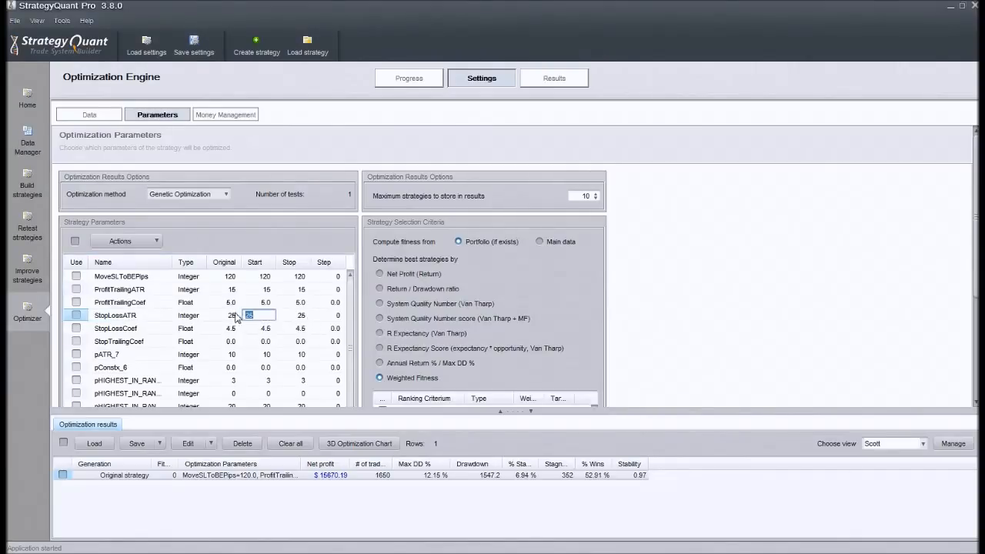
double_click(288, 317)
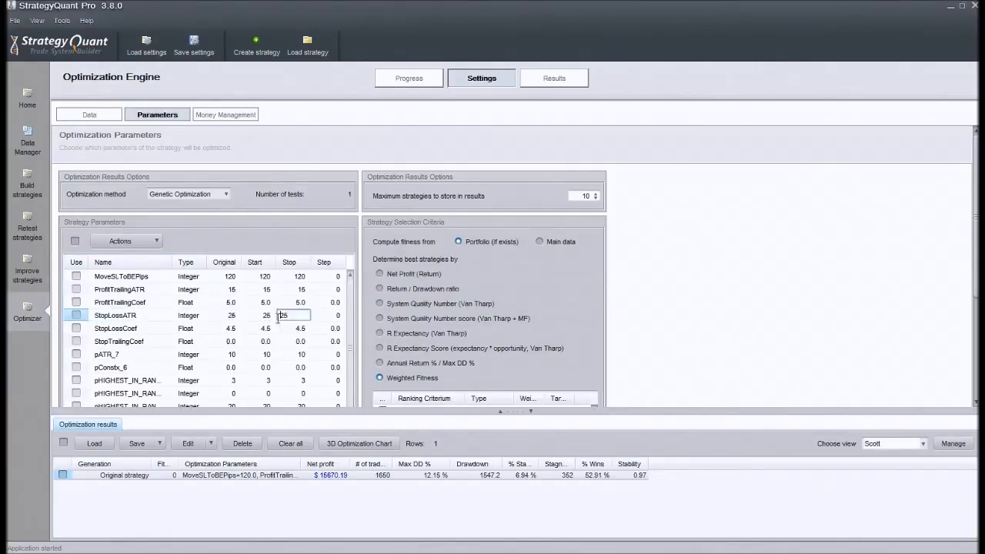
double_click(227, 316)
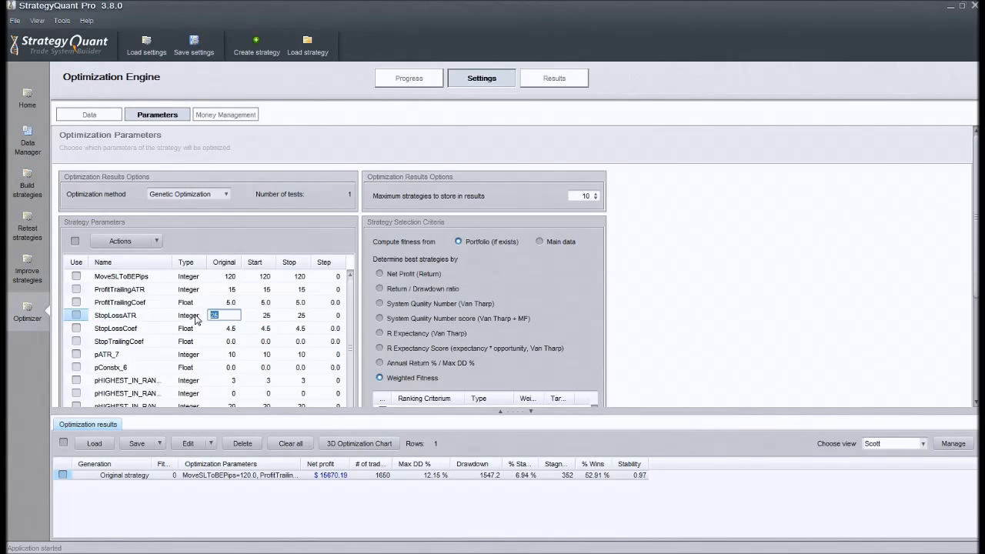
key("BackSpace")
type("13")
Step: Set the StopLossATR optimization range to start 1, stop 50 and step 1
double_click(271, 316)
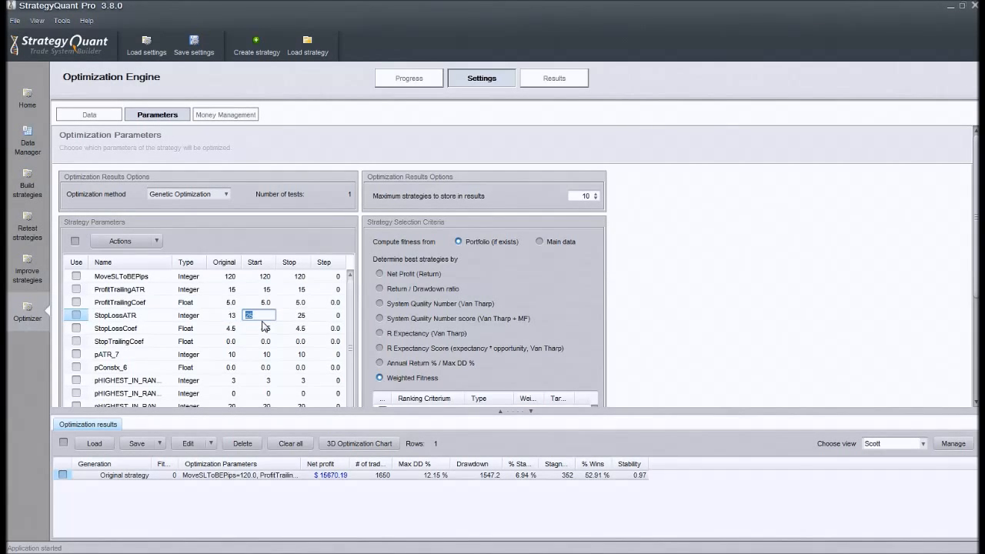
type("1")
double_click(332, 316)
type("1")
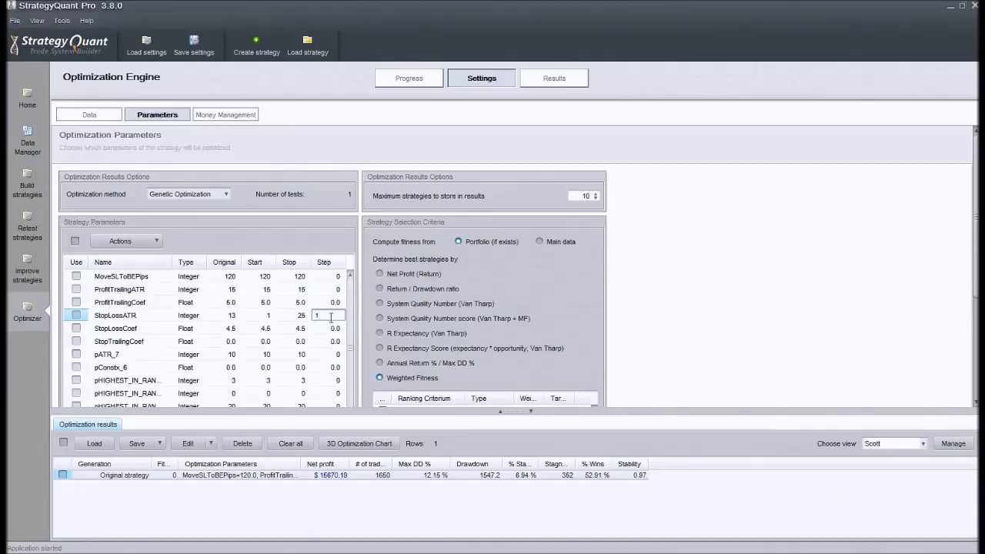
double_click(296, 315)
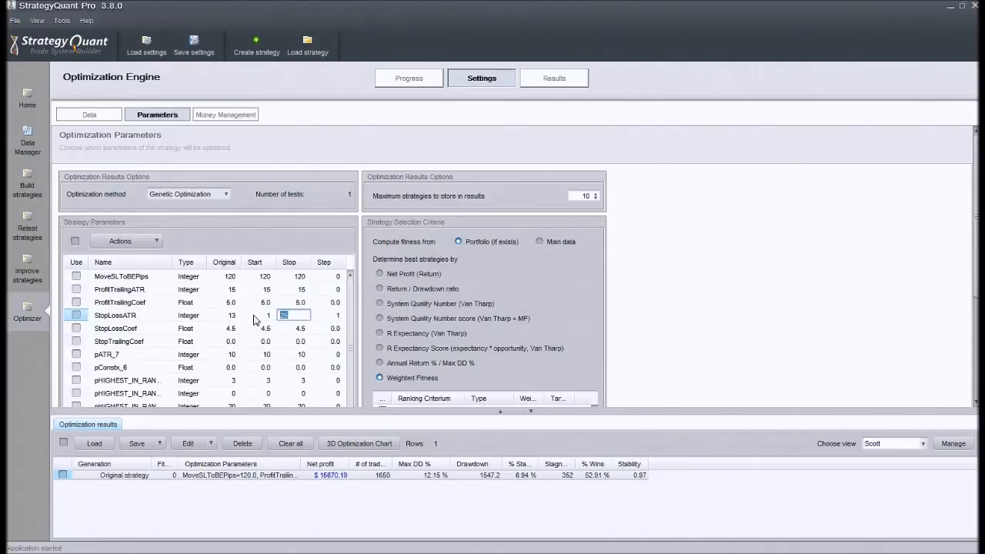
type("50")
Step: Set the start value of StopLossATR to 10
double_click(337, 315)
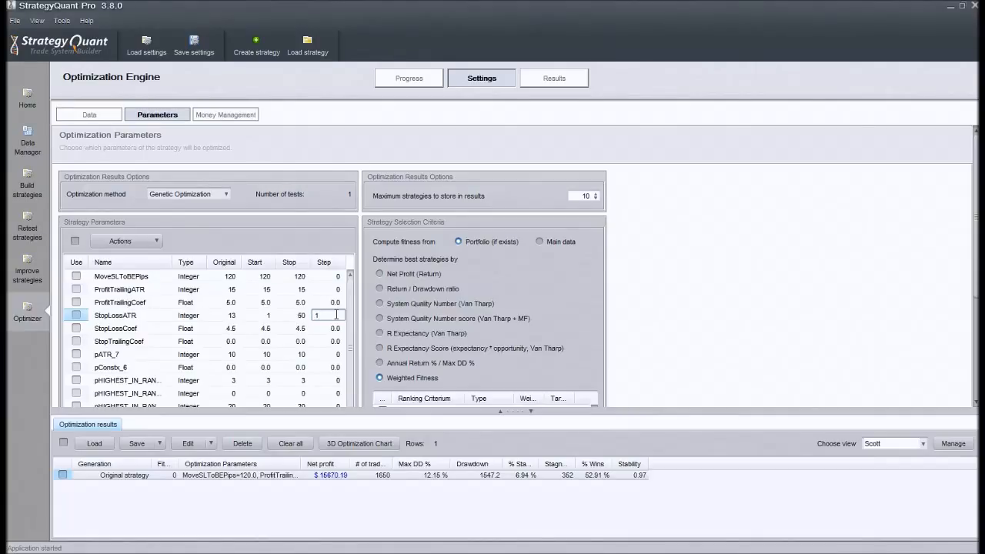
left_click_drag(331, 319, 311, 317)
type("5")
left_click(271, 316)
left_click_drag(271, 315, 240, 317)
type("10")
left_click(296, 316)
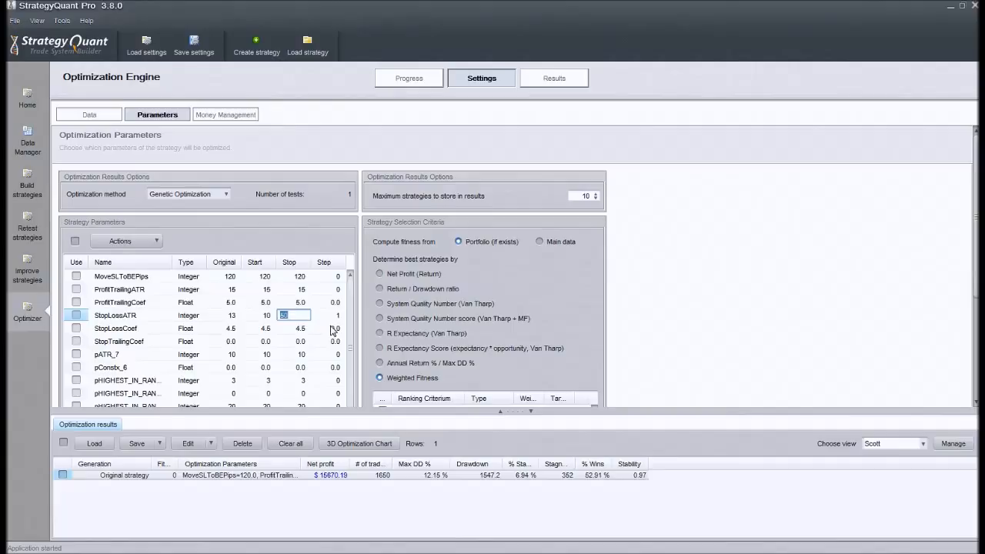
Step: Set the step of StopLossATR to 5 after trying 10
left_click(335, 316)
type("5")
key("BackSpace")
type("10")
left_click_drag(333, 317, 298, 318)
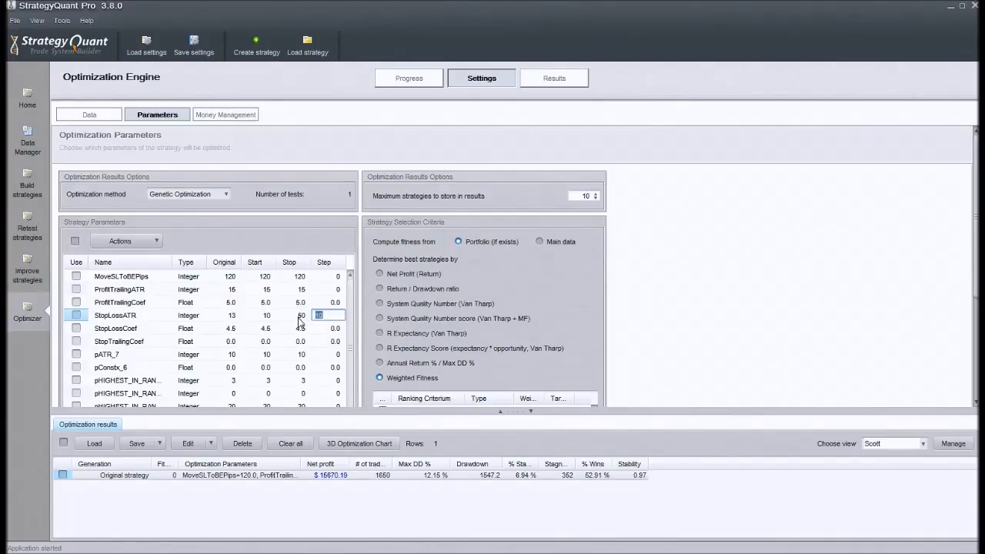
type("5")
left_click_drag(324, 316, 310, 323)
type("5")
Step: Set the original value of StopLossCoef to 3.2
left_click(293, 329)
left_click(260, 329)
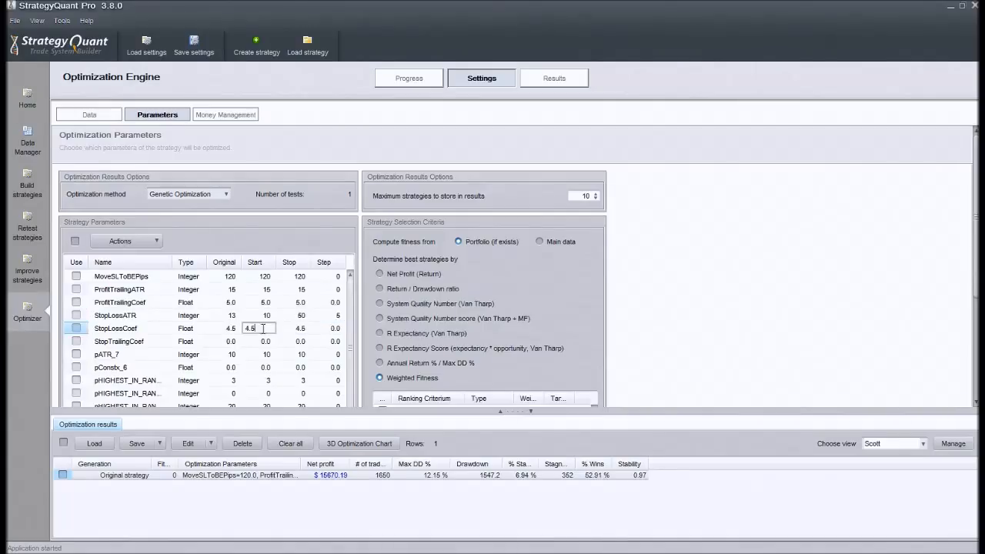
left_click(224, 330)
double_click(212, 329)
type("3.2")
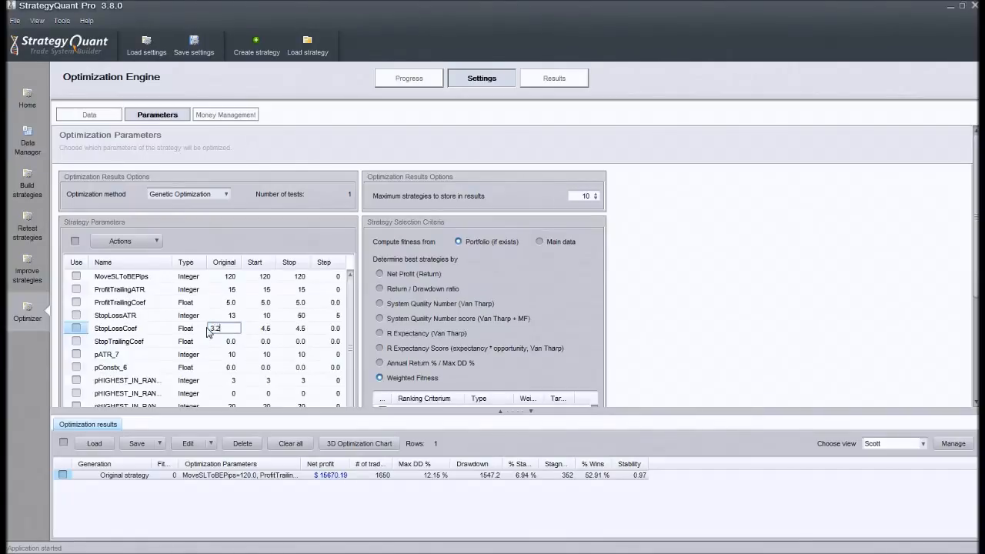
double_click(256, 329)
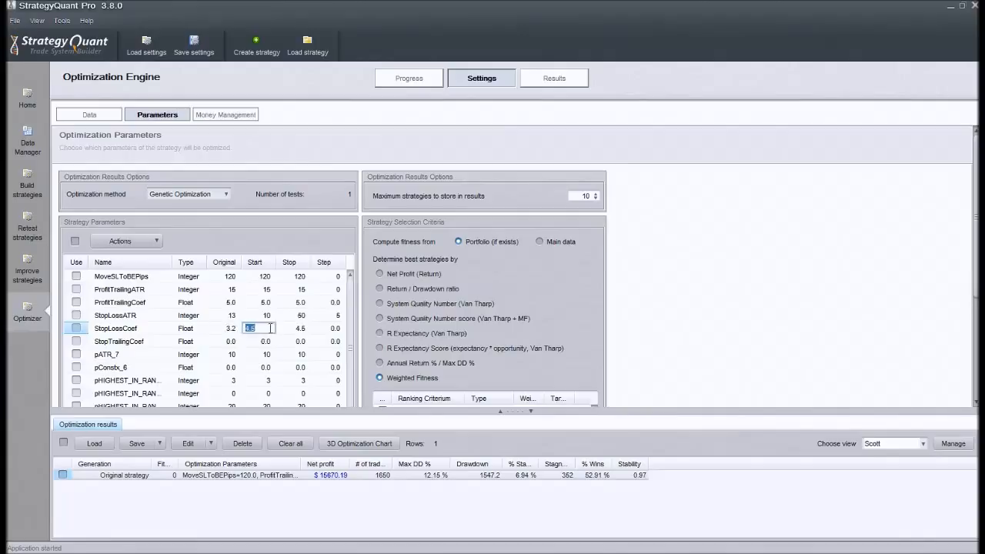
double_click(232, 329)
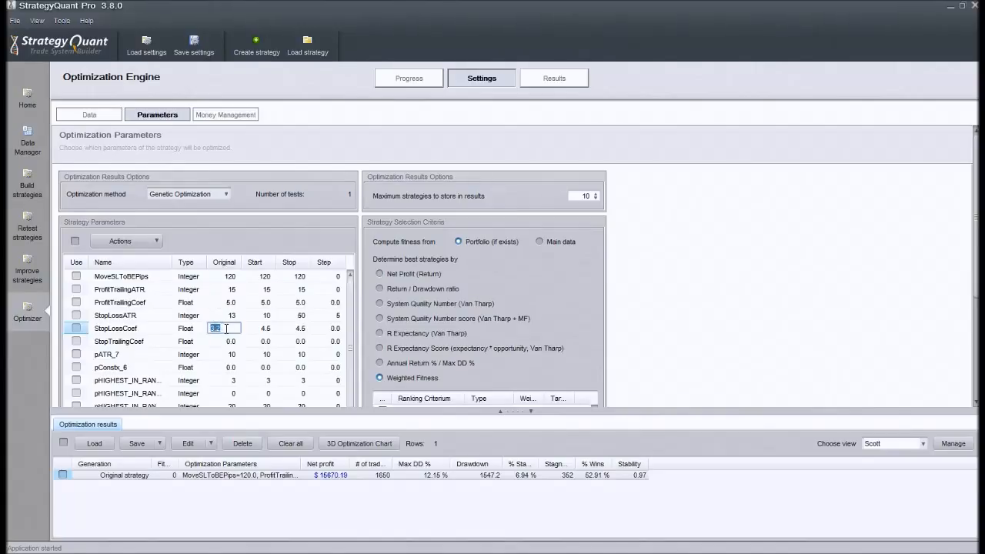
double_click(233, 316)
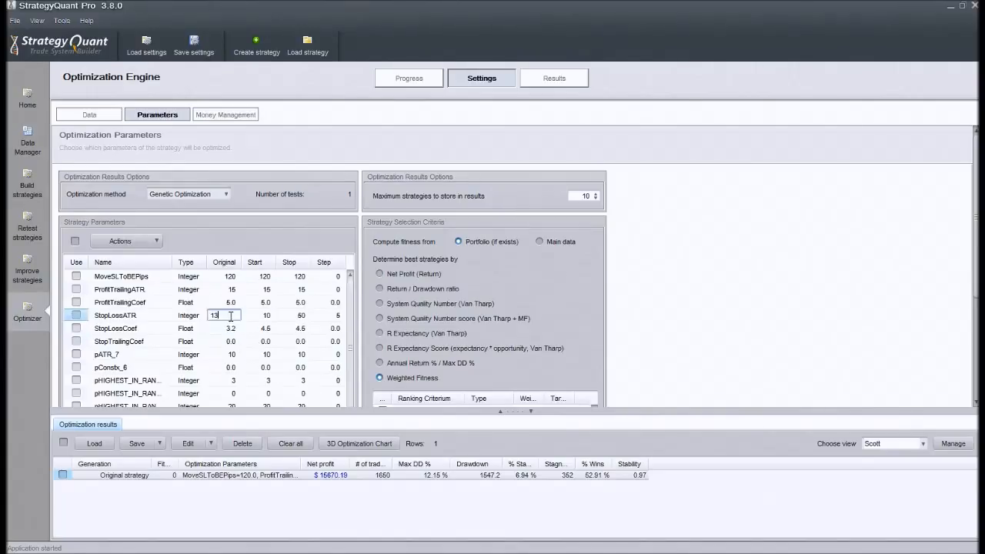
double_click(227, 328)
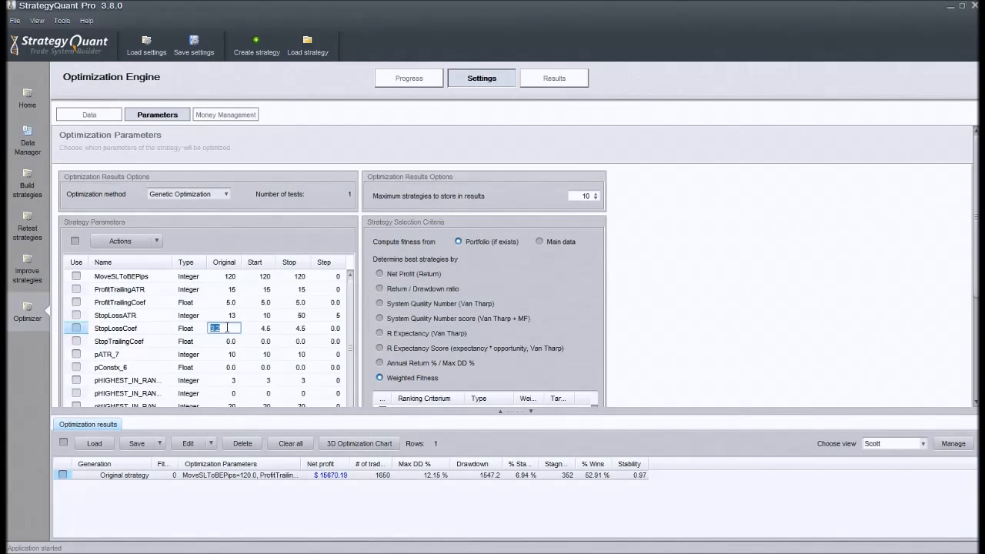
left_click(227, 328)
Step: Set the StopLossCoef optimization range to start 2, stop 10 and step 0.5
double_click(328, 328)
type("0.5")
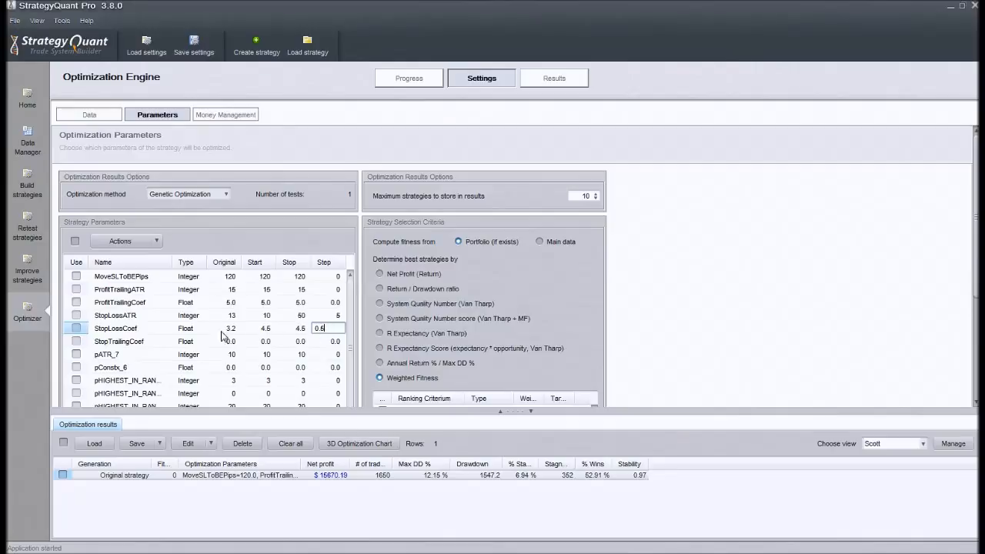
double_click(266, 328)
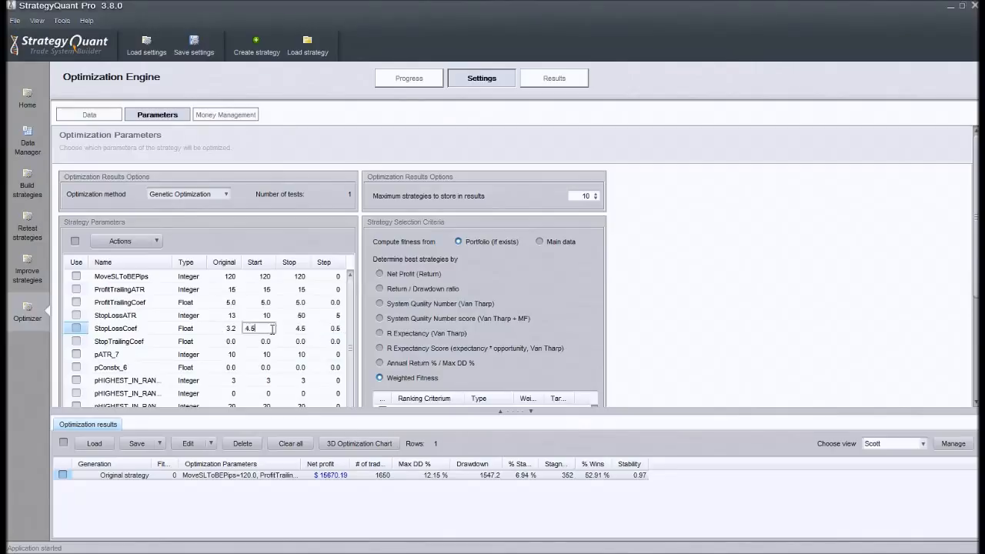
double_click(300, 328)
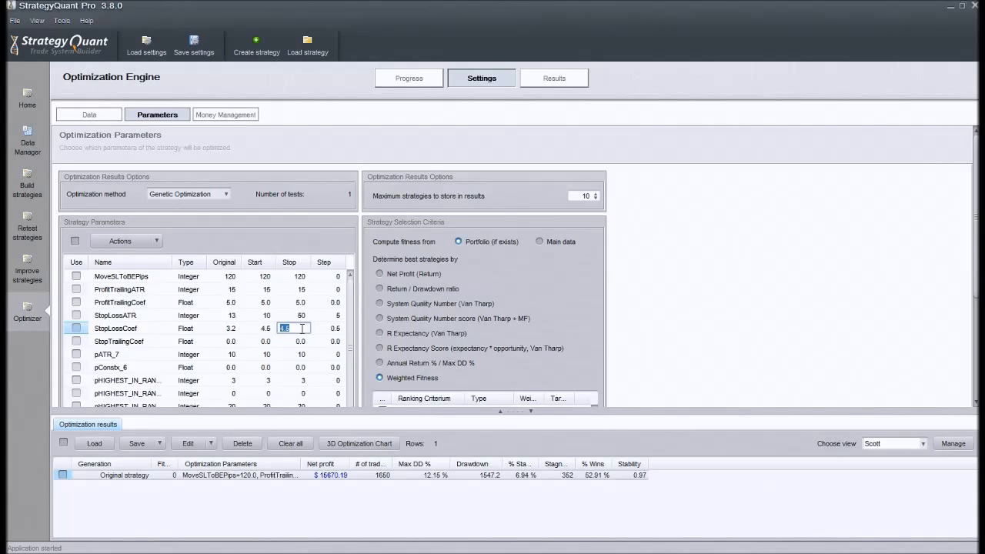
type("10")
double_click(265, 328)
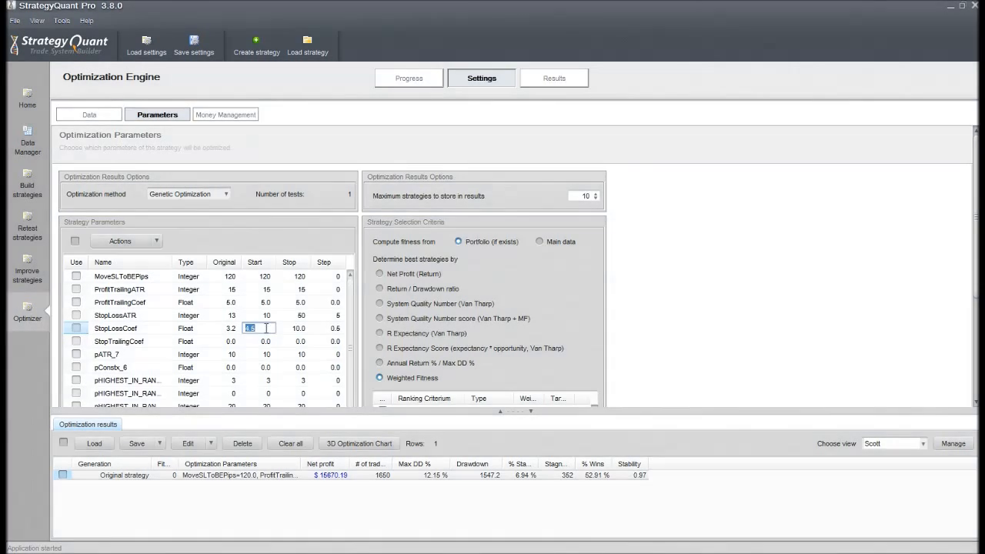
type("2")
Step: Refine the step of StopLossCoef to 0.1
double_click(323, 329)
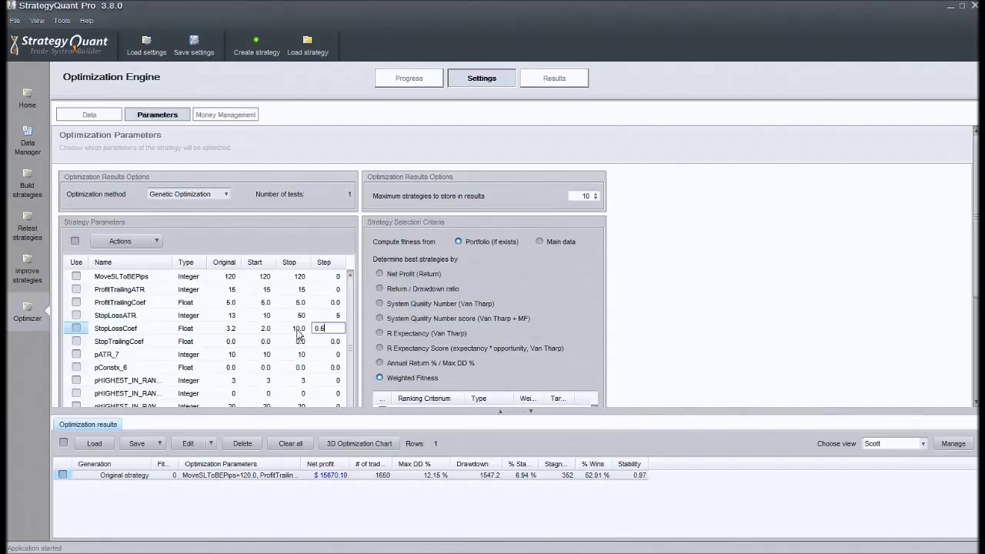
double_click(320, 329)
type("0.1")
double_click(268, 329)
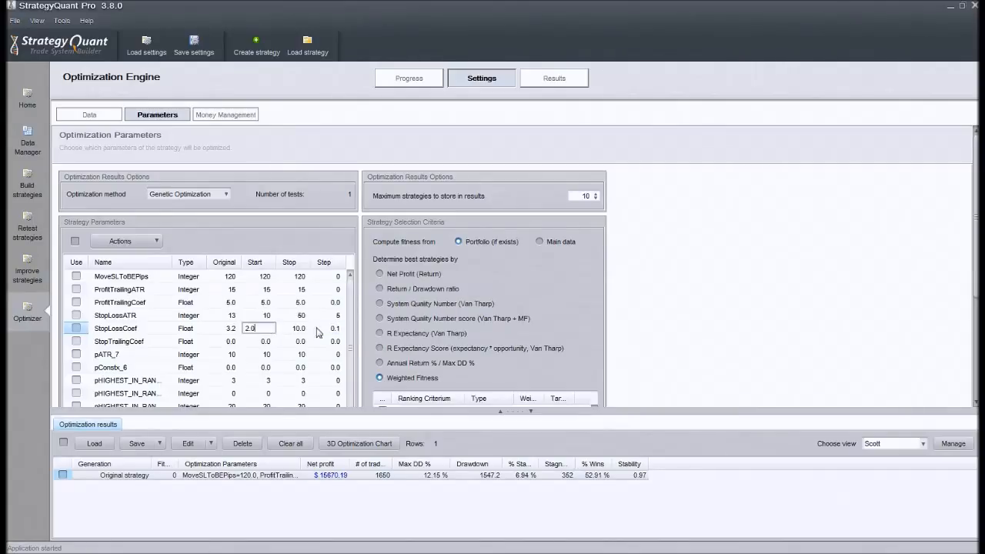
Step: Set the step of StopLossATR to 1
double_click(340, 315)
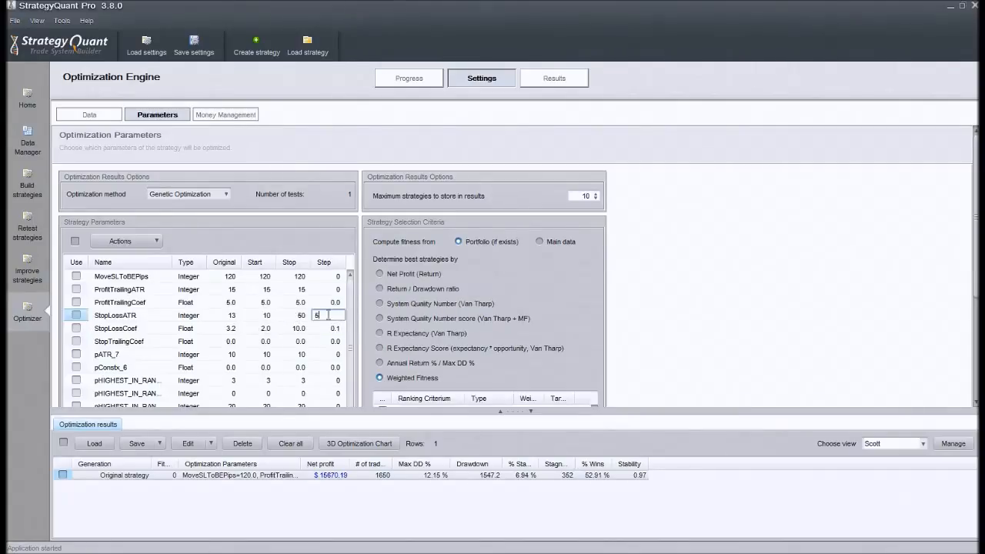
key("BackSpace")
type("1")
double_click(266, 317)
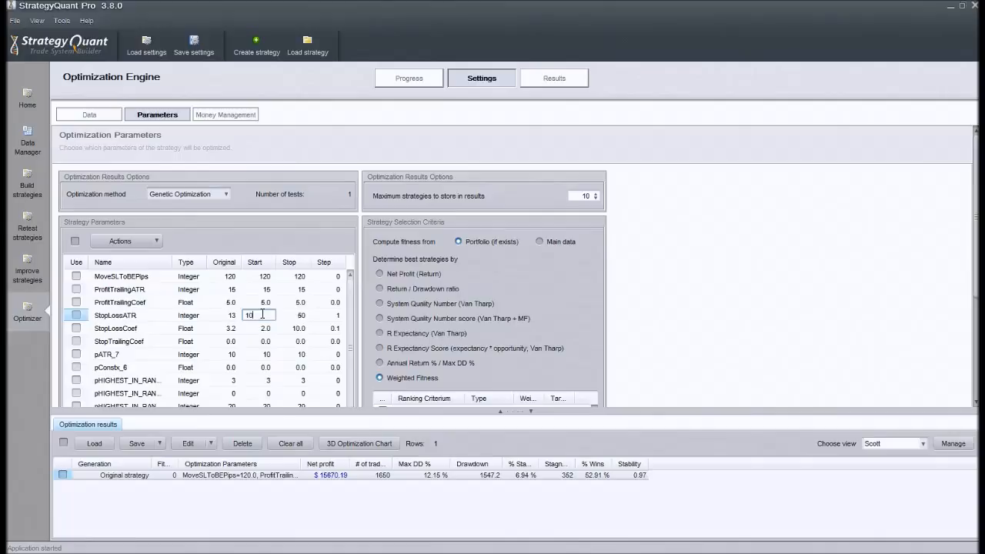
left_click_drag(262, 314, 245, 313)
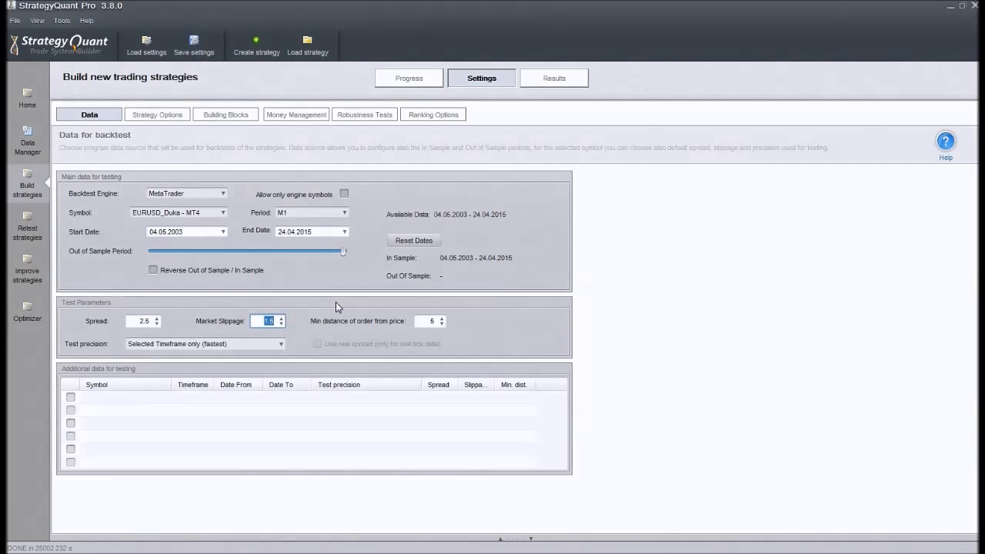
Step: Examine the spread and market slippage used as test parameters for building new trading strategies
left_click(135, 321)
left_click_drag(135, 321, 154, 321)
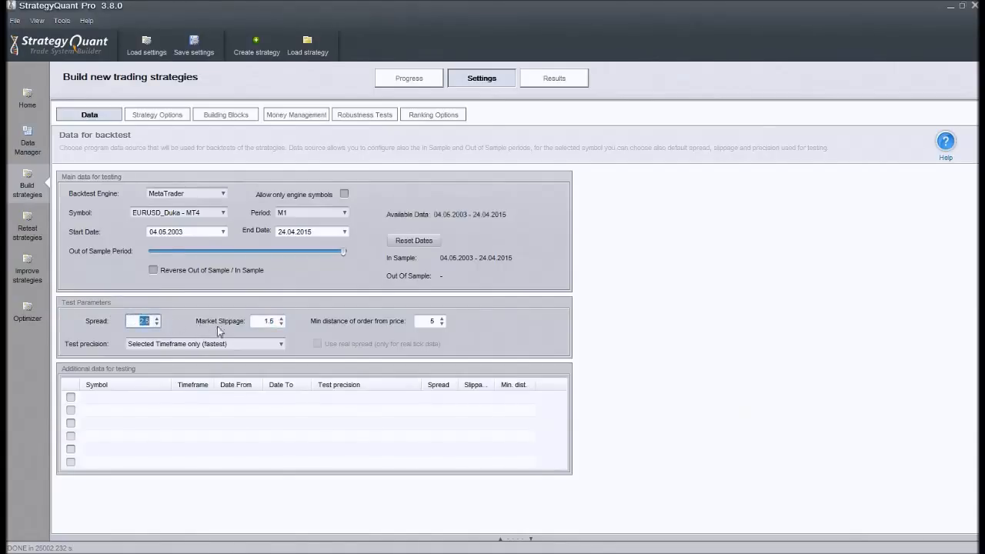
left_click_drag(257, 321, 274, 321)
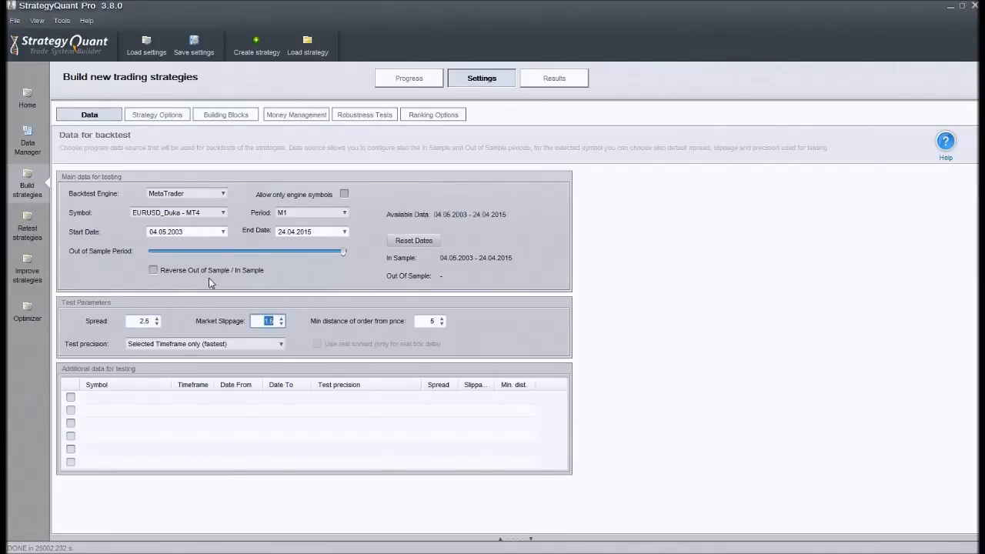
Step: Compare the Spread and Market Slippage values in the backtest's test parameters
left_click(136, 323)
double_click(139, 322)
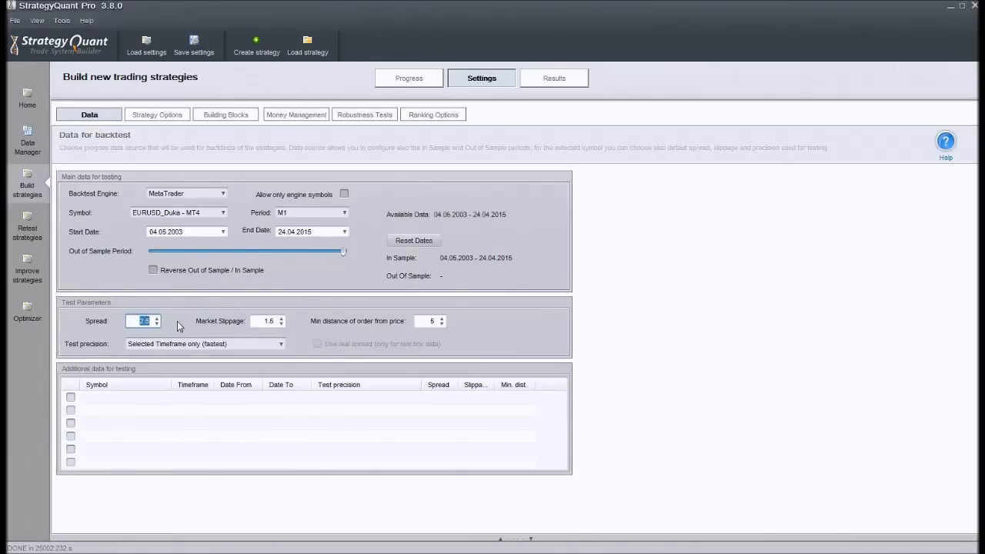
left_click(263, 322)
left_click(263, 323)
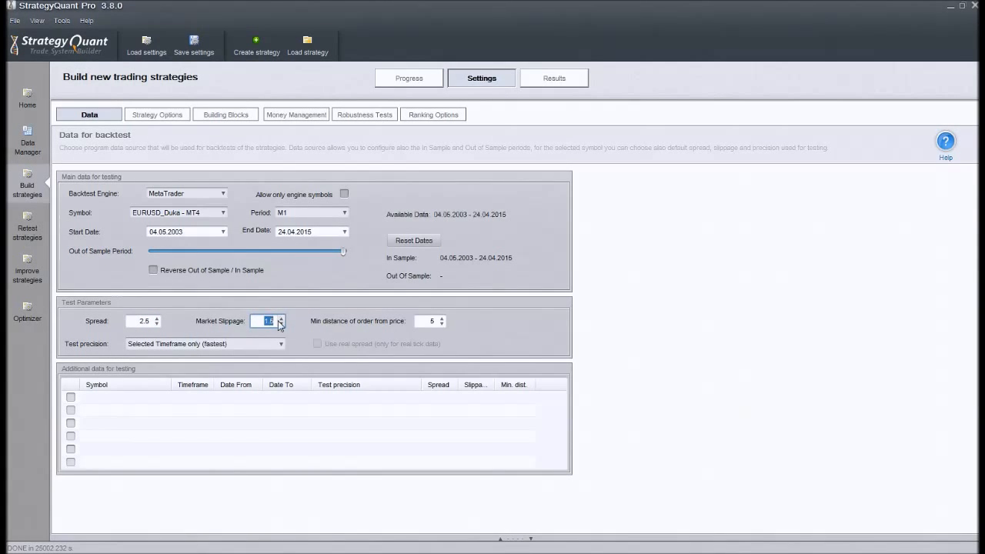
double_click(267, 320)
left_click(143, 320)
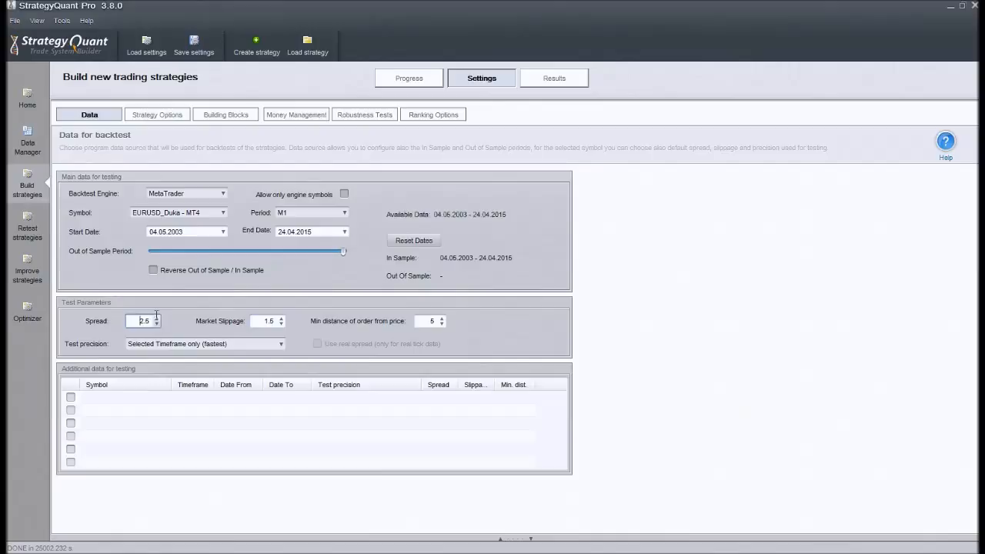
double_click(135, 320)
left_click(137, 320)
left_click_drag(141, 320, 160, 327)
left_click_drag(138, 321, 197, 324)
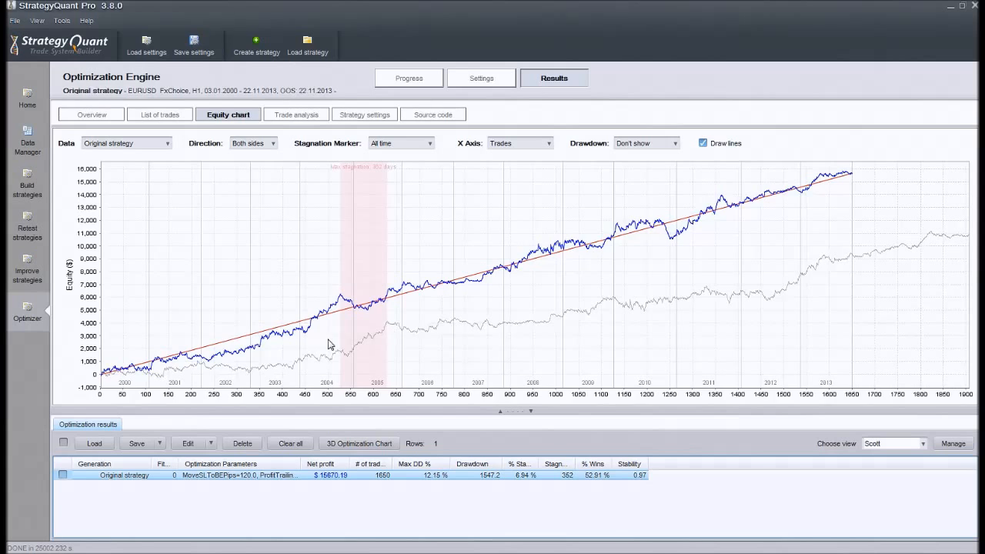
Step: Zoom into the max stagnation period on the original strategy's equity chart, and restore the full chart
mouse_move(342, 300)
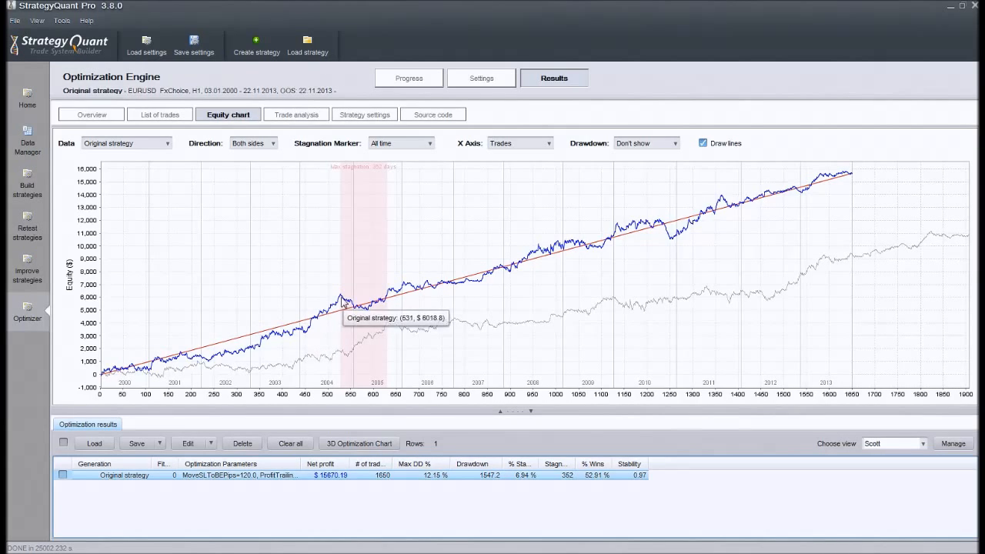
left_click_drag(339, 293, 373, 323)
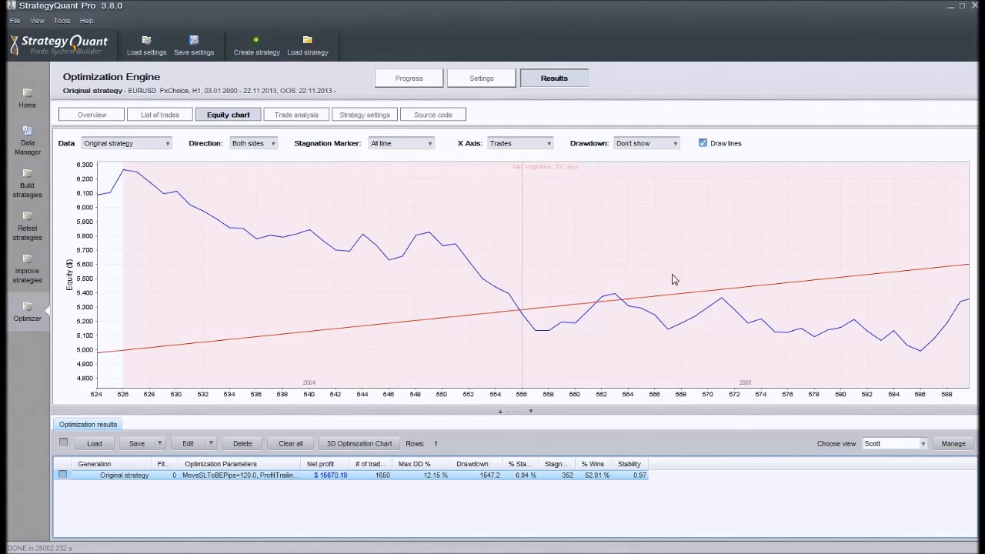
left_click_drag(673, 278, 620, 269)
Step: Show the drawdown in % with the equity chart to inspect it, and hide it again
left_click(654, 147)
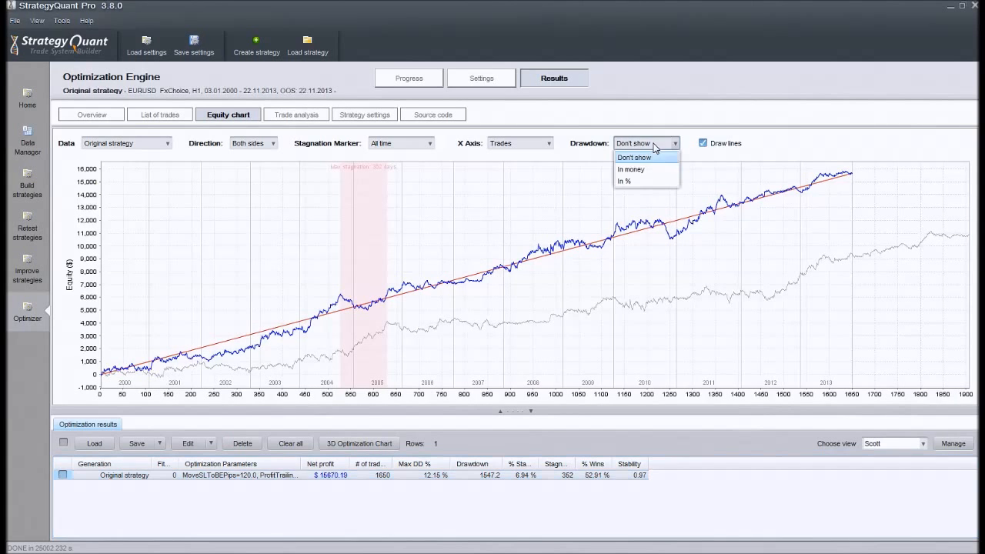
left_click(639, 181)
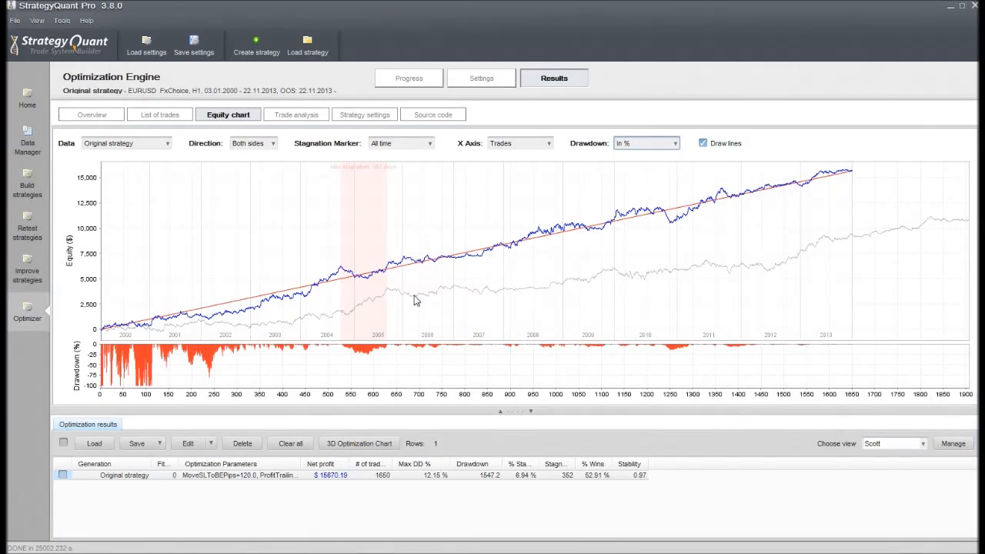
left_click(666, 145)
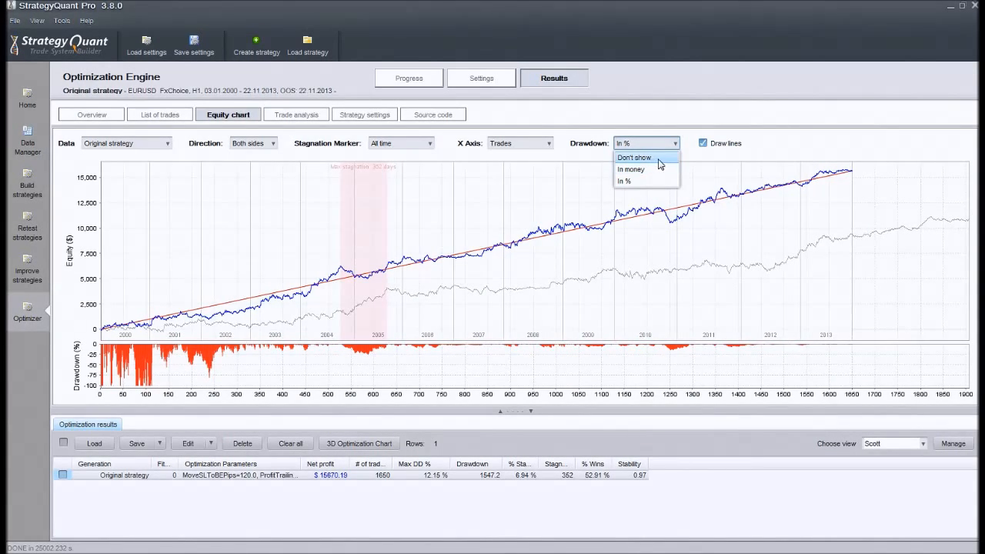
left_click(660, 158)
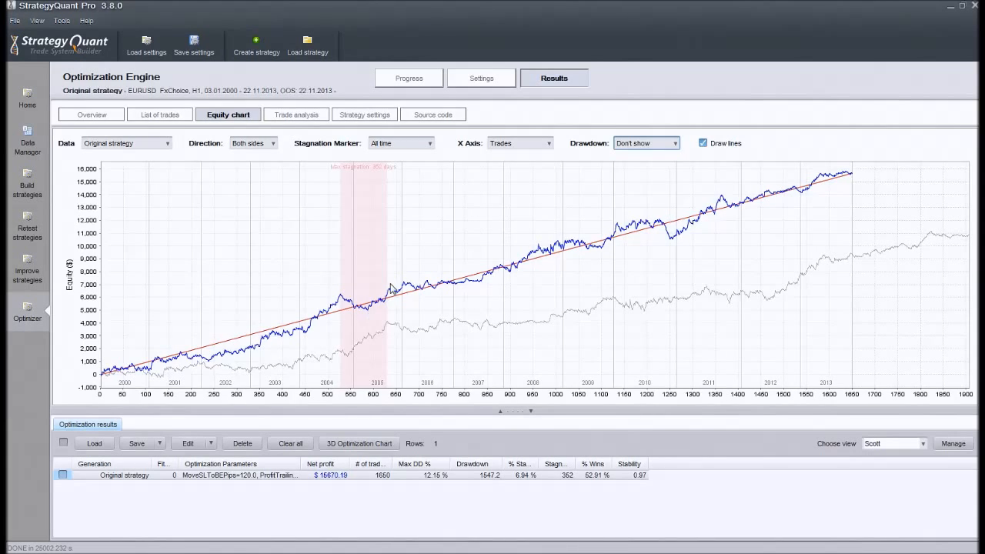
Step: Inspect the original strategy's equity curve again by zooming into its 2004–2005 stagnation period and returning to the full range
left_click_drag(339, 316, 375, 294)
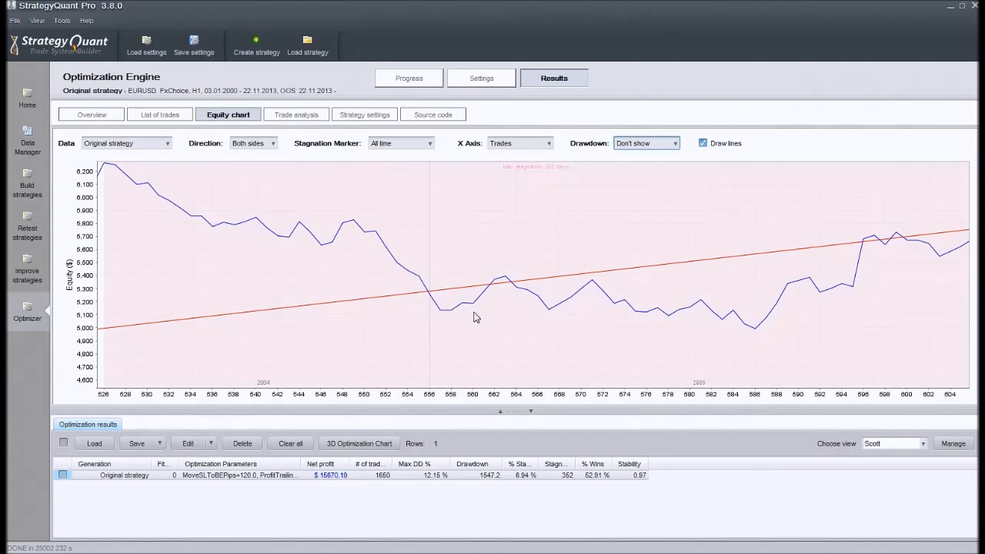
left_click_drag(474, 312, 316, 262)
left_click_drag(570, 232, 461, 234)
mouse_move(656, 225)
left_click_drag(656, 225, 589, 240)
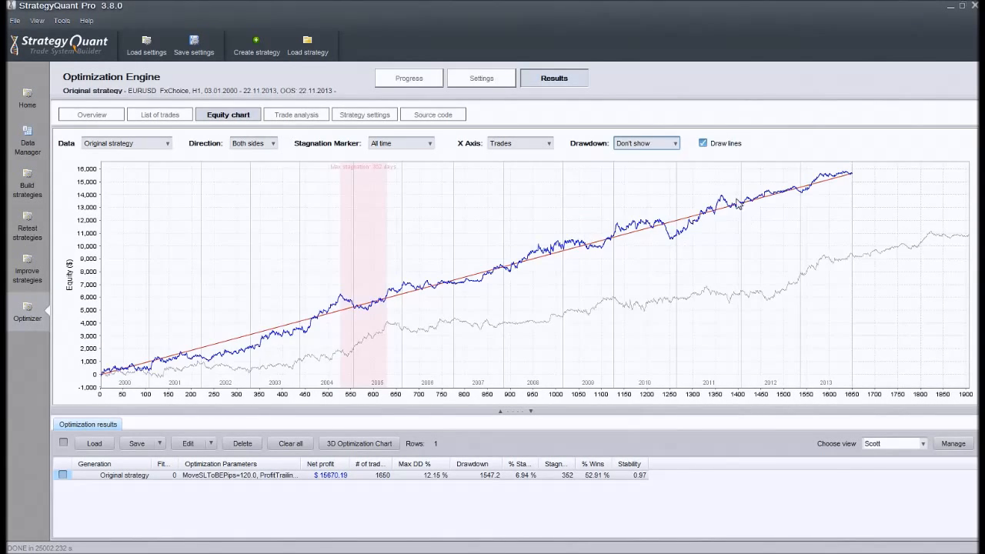
left_click_drag(723, 197, 585, 213)
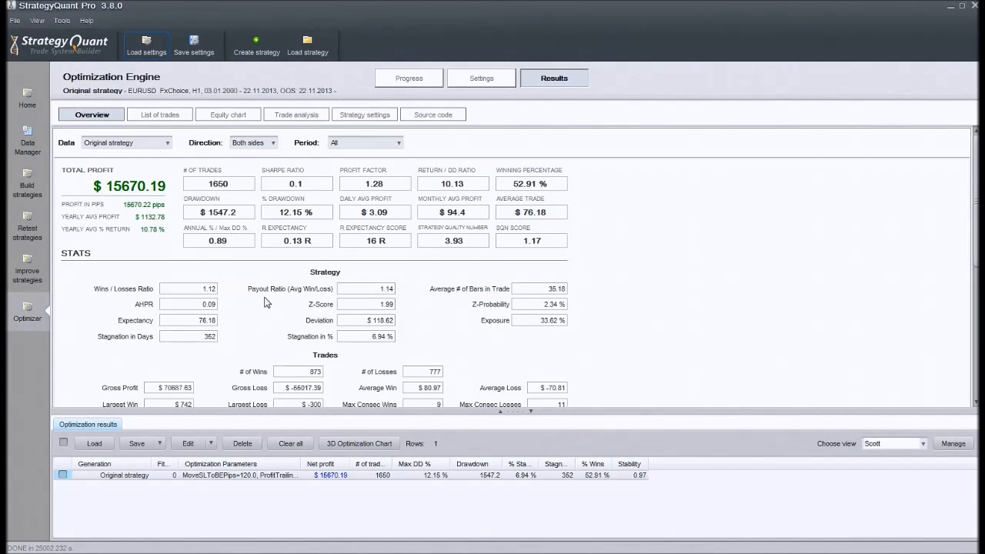
Step: Switch to the Firefox browser and bring up the Strategy Tester report for EU_H1_Range_Choice
mouse_move(413, 551)
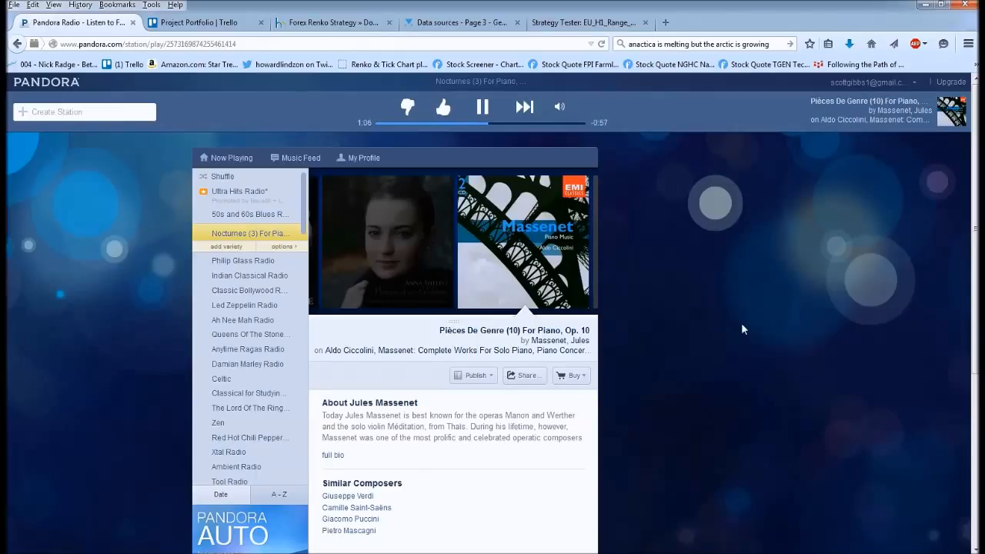
right_click(741, 322)
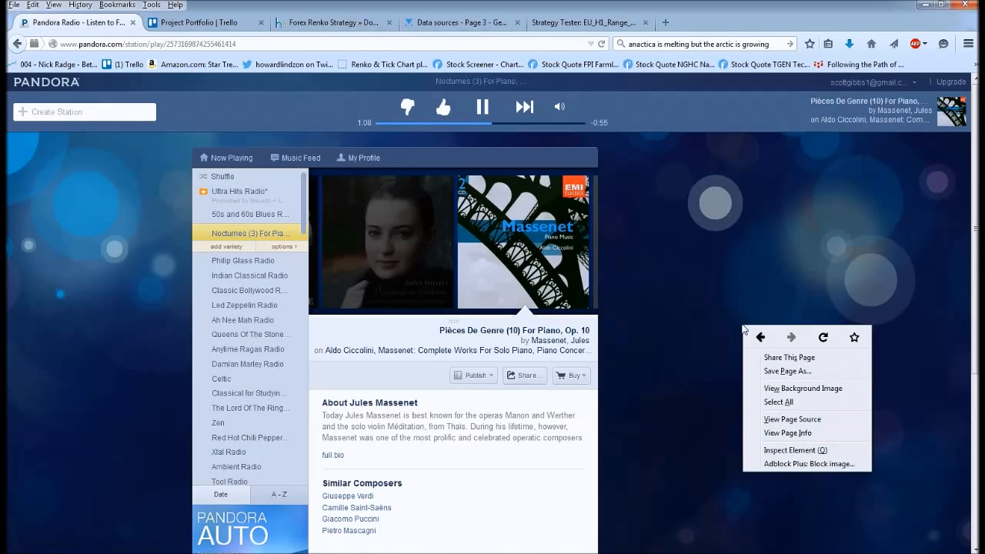
left_click(719, 304)
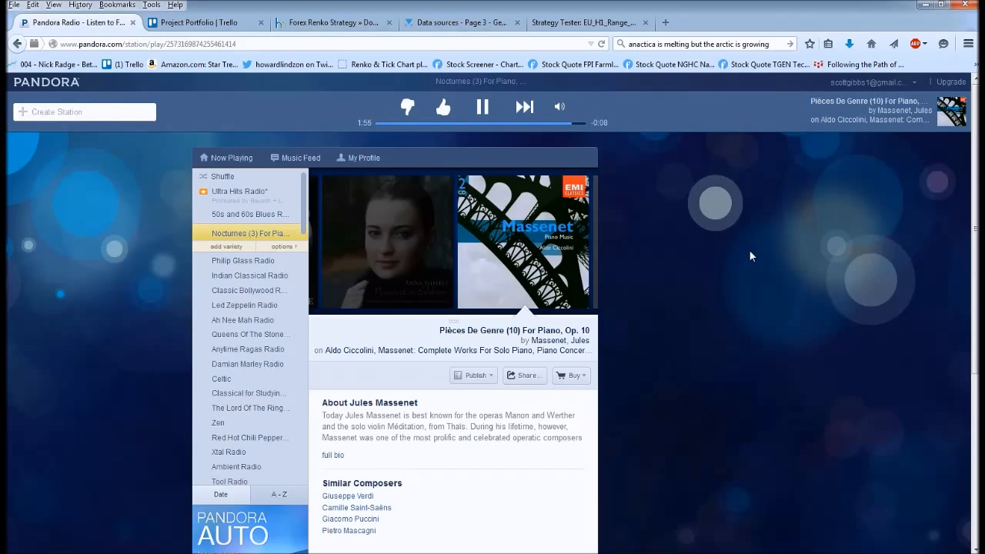
left_click(603, 23)
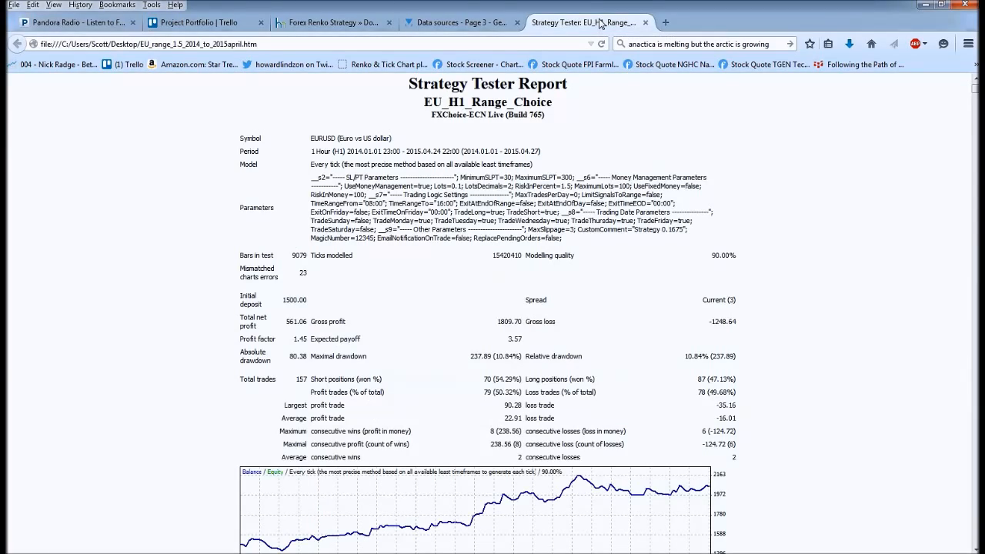
Step: Examine the initial deposit and total net profit in the EU_H1_Range_Choice report
left_click_drag(239, 296, 311, 306)
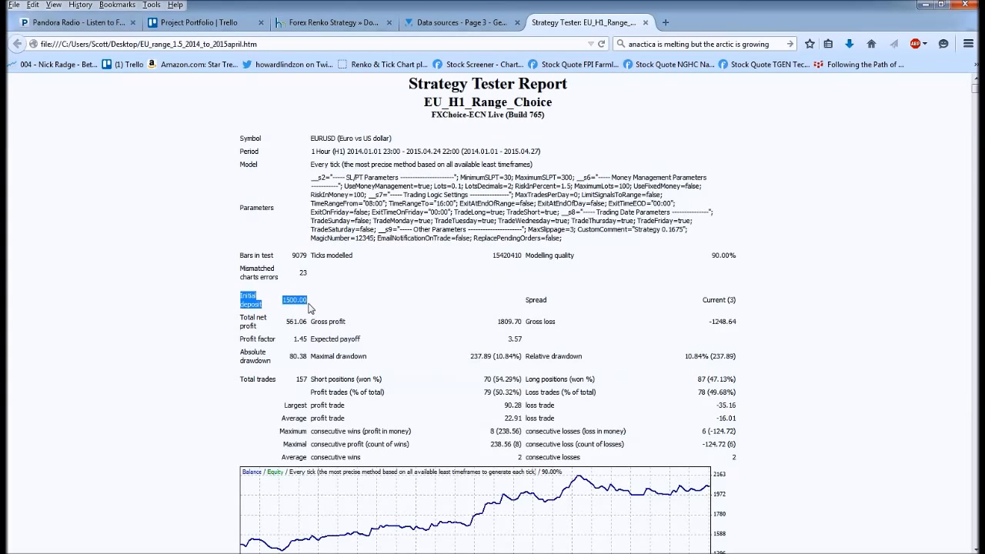
left_click(368, 325)
scroll(237, 321, "down", 2)
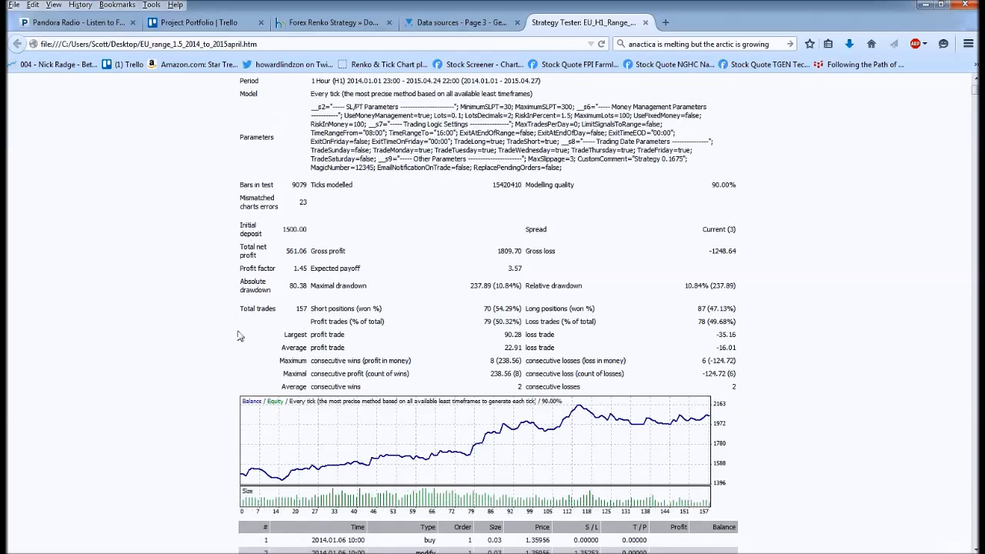
scroll(292, 351, "up", 2)
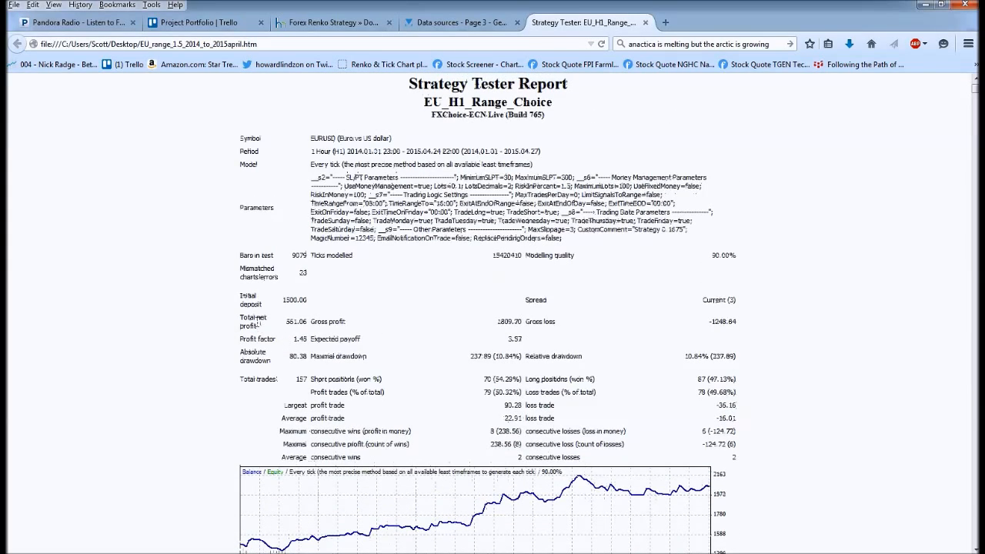
left_click_drag(231, 314, 362, 331)
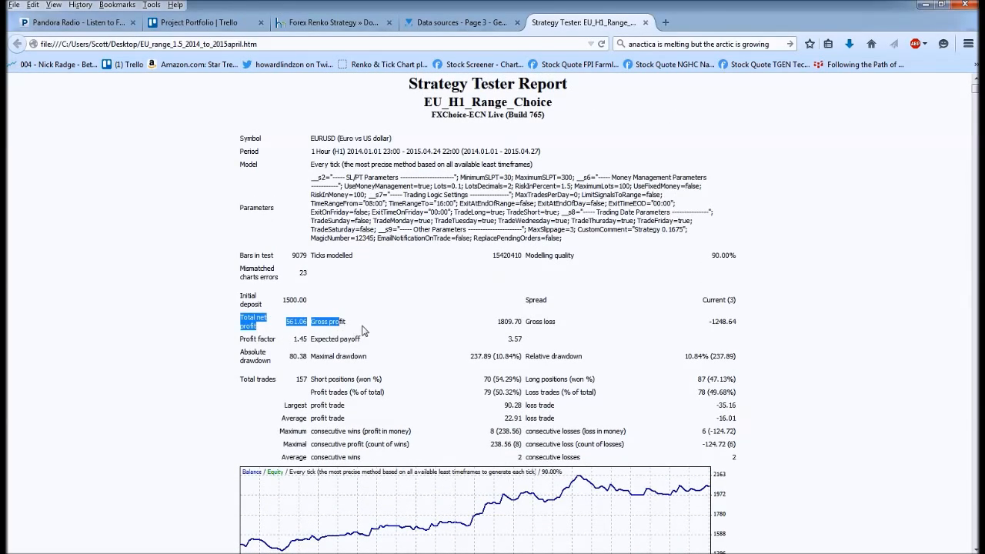
left_click(374, 322)
left_click_drag(244, 295, 398, 328)
left_click(397, 328)
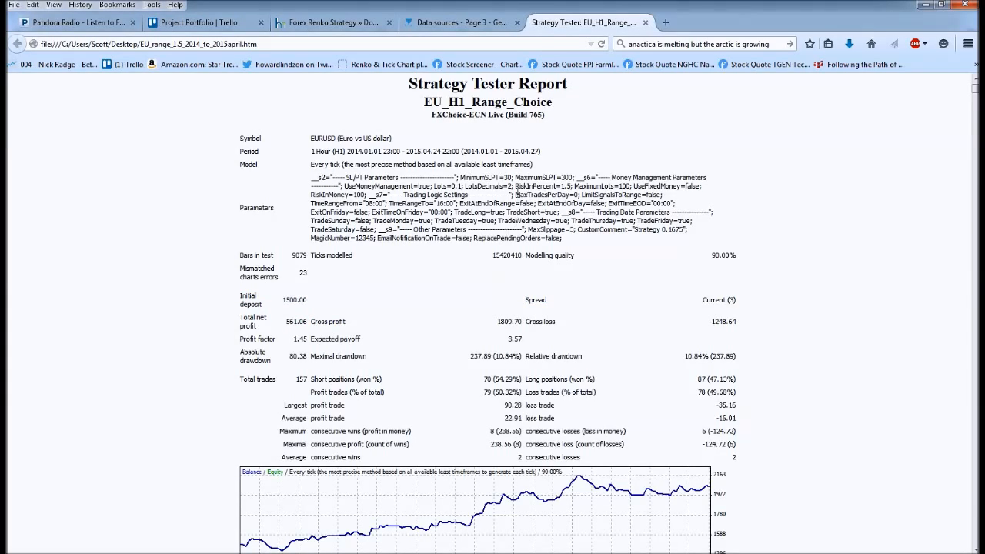
Step: Compare the report's RiskInPercent setting with its maximal drawdown and total net profit, and look over the balance chart
left_click_drag(521, 185, 572, 186)
left_click_drag(491, 357, 527, 364)
left_click(564, 186)
double_click(564, 186)
left_click_drag(492, 356, 520, 354)
left_click_drag(310, 327, 259, 317)
left_click(299, 304)
scroll(423, 378, "down", 3)
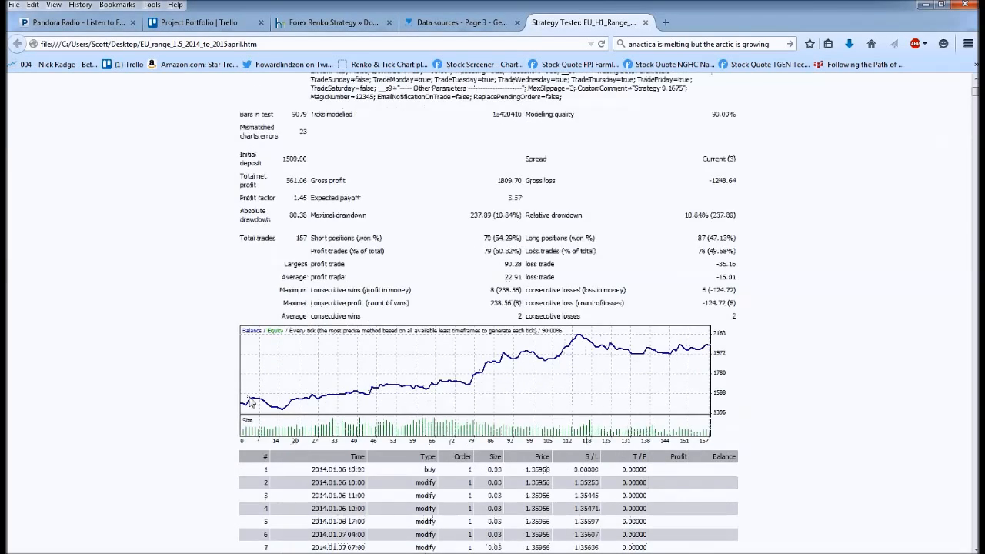